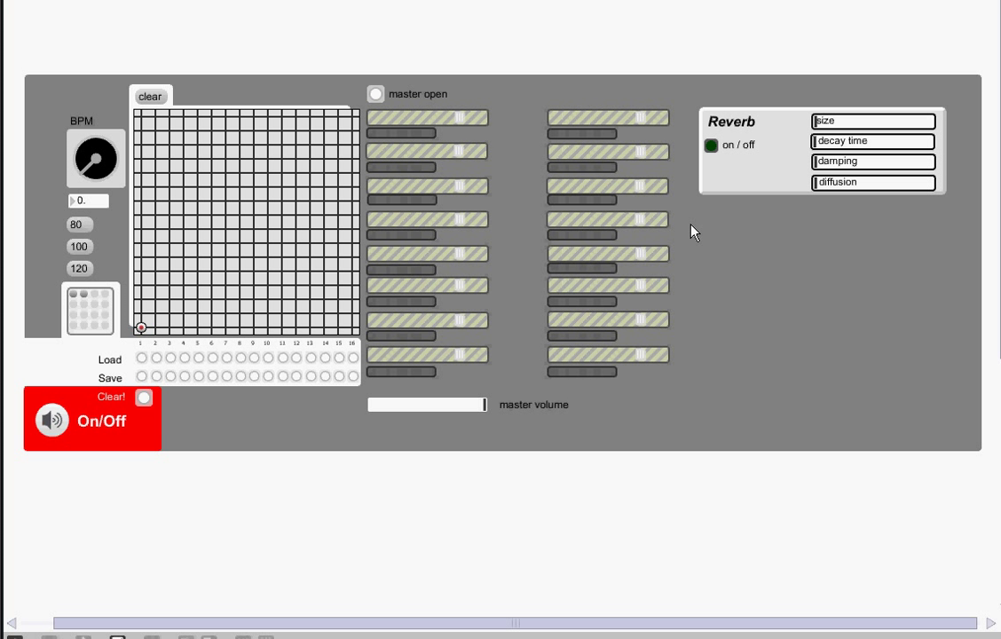
Turn on the reverb and lower the master volume slightly below maximum
{"action": "left_click", "coordinate": [710, 146]}
{"action": "left_click", "coordinate": [481, 404]}
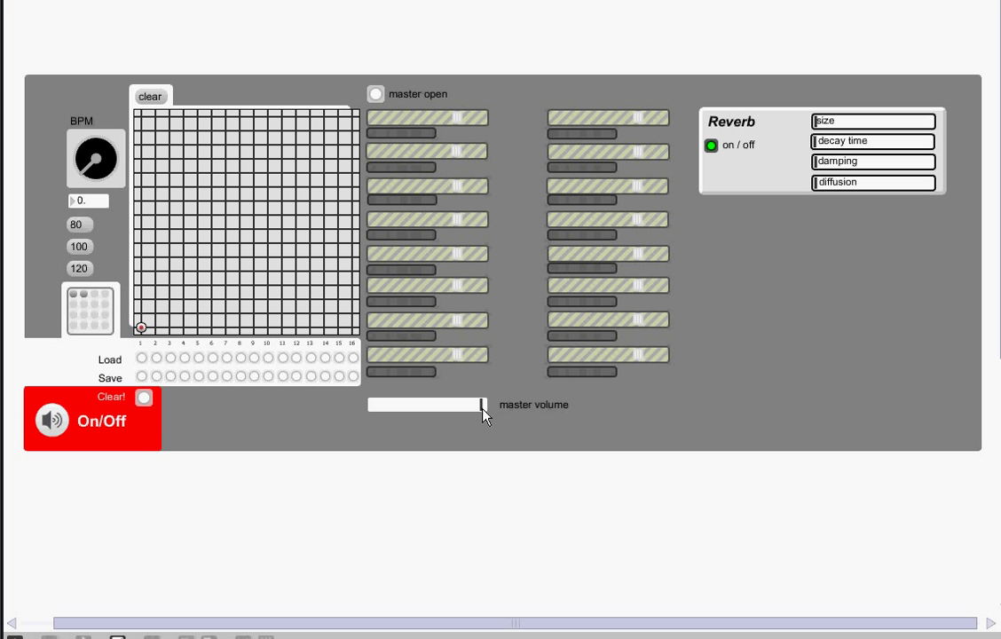
Place notes low in columns 7 and 13, and raise the reverb size and decay time to about 85 percent
{"action": "left_click", "coordinate": [225, 299]}
{"action": "left_click", "coordinate": [310, 327]}
{"action": "left_click", "coordinate": [832, 120]}
{"action": "left_click_drag", "start_coordinate": [832, 120], "coordinate": [914, 121]}
{"action": "left_click_drag", "start_coordinate": [856, 140], "coordinate": [913, 140]}
Add low notes in columns 4 and 16, and move the column 7 note to column 11, one row lower
{"action": "left_click", "coordinate": [183, 313]}
{"action": "left_click_drag", "start_coordinate": [226, 300], "coordinate": [281, 314]}
{"action": "left_click", "coordinate": [352, 299]}
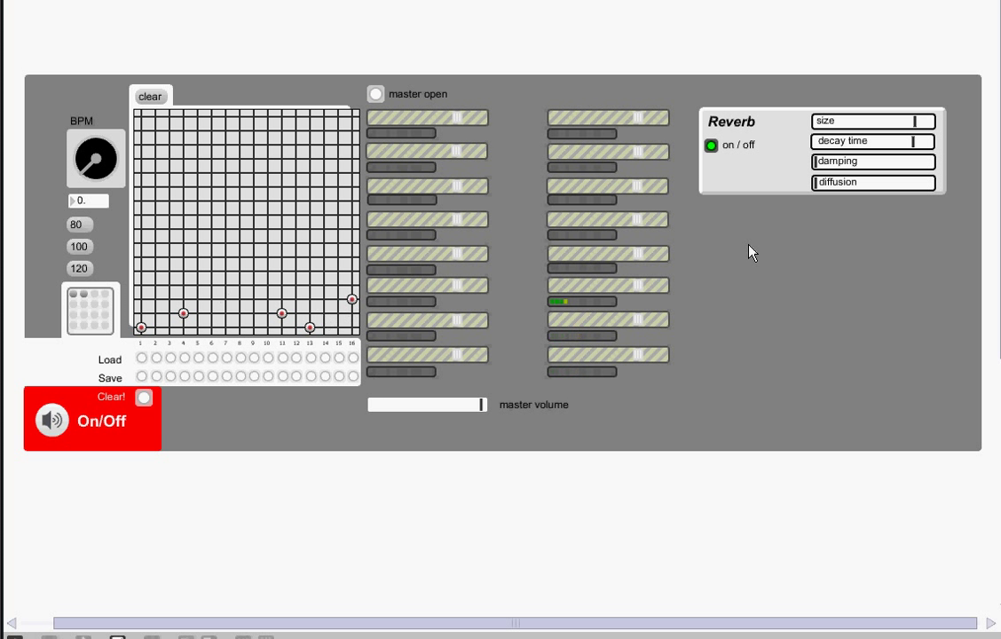
Remove the column 13 note and raise the reverb size, decay time and damping to maximum
{"action": "left_click", "coordinate": [310, 328]}
{"action": "left_click_drag", "start_coordinate": [815, 161], "coordinate": [932, 121]}
{"action": "left_click_drag", "start_coordinate": [907, 164], "coordinate": [930, 144]}
Try notes in the second and third rows of columns 7, 8 and 11, clearing them again
{"action": "left_click", "coordinate": [282, 131]}
{"action": "left_click", "coordinate": [225, 130]}
{"action": "left_click", "coordinate": [282, 145]}
{"action": "left_click", "coordinate": [225, 130]}
{"action": "left_click", "coordinate": [281, 145]}
{"action": "left_click", "coordinate": [239, 144]}
{"action": "left_click", "coordinate": [239, 130]}
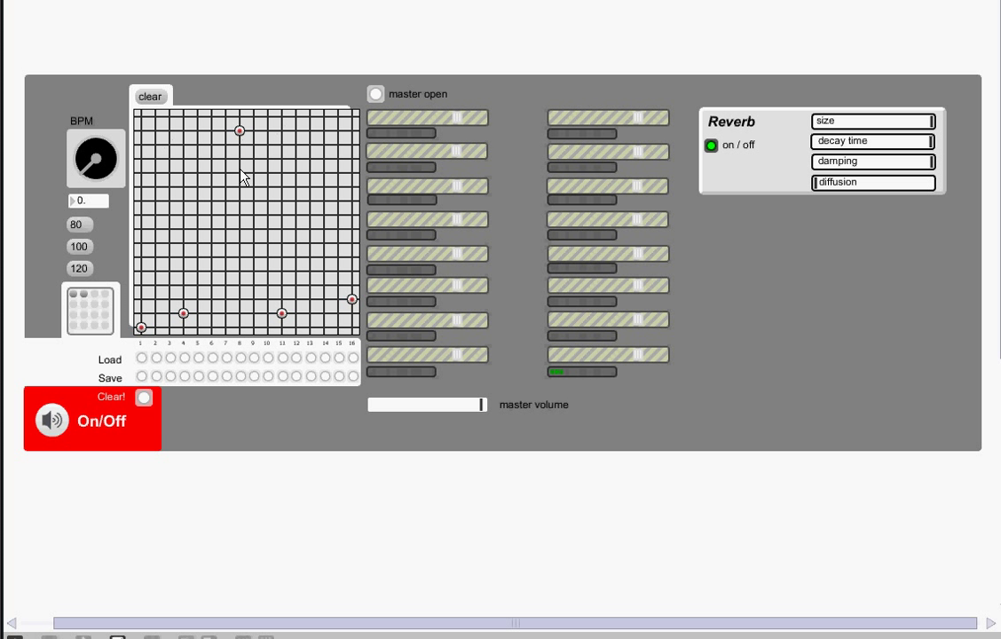
{"action": "left_click", "coordinate": [240, 130]}
Try upper-row notes in columns 9, 7 and 16, switching each off again
{"action": "left_click", "coordinate": [253, 159]}
{"action": "left_click", "coordinate": [225, 187]}
{"action": "left_click", "coordinate": [225, 187]}
{"action": "left_click", "coordinate": [253, 159]}
{"action": "left_click", "coordinate": [352, 117]}
{"action": "left_click", "coordinate": [352, 118]}
Try short-lived notes in the upper half of columns 3, 6, 15, 5 and 8
{"action": "left_click", "coordinate": [170, 144]}
{"action": "left_click", "coordinate": [211, 159]}
{"action": "left_click", "coordinate": [169, 147]}
{"action": "left_click", "coordinate": [338, 173]}
{"action": "left_click", "coordinate": [338, 173]}
{"action": "left_click", "coordinate": [197, 229]}
{"action": "left_click", "coordinate": [240, 186]}
{"action": "left_click", "coordinate": [197, 229]}
{"action": "left_click", "coordinate": [240, 187]}
Try upper-half notes in columns 7, 12, 2 and 9, clearing them again
{"action": "left_click", "coordinate": [225, 159]}
{"action": "left_click", "coordinate": [295, 144]}
{"action": "left_click", "coordinate": [226, 159]}
{"action": "left_click", "coordinate": [155, 131]}
{"action": "left_click", "coordinate": [295, 144]}
{"action": "left_click", "coordinate": [225, 201]}
{"action": "left_click", "coordinate": [254, 173]}
{"action": "left_click", "coordinate": [225, 201]}
Try notes in the upper half of columns 6, 12 and 15, removing all three
{"action": "left_click", "coordinate": [211, 116]}
{"action": "left_click", "coordinate": [295, 159]}
{"action": "left_click", "coordinate": [337, 187]}
{"action": "left_click", "coordinate": [337, 188]}
{"action": "left_click", "coordinate": [296, 159]}
{"action": "left_click", "coordinate": [211, 116]}
Try notes in the upper half of columns 13, 16 and 15, removing all three
{"action": "left_click", "coordinate": [309, 200]}
{"action": "left_click", "coordinate": [352, 215]}
{"action": "left_click", "coordinate": [337, 131]}
{"action": "left_click", "coordinate": [310, 201]}
{"action": "left_click", "coordinate": [352, 215]}
{"action": "left_click", "coordinate": [337, 130]}
Move the column 4 note to column 6 and the column 11 note to column 9, and add notes in columns 3, 5, 11 and 13
{"action": "left_click_drag", "start_coordinate": [182, 313], "coordinate": [211, 313]}
{"action": "left_click", "coordinate": [169, 215]}
{"action": "left_click", "coordinate": [197, 172]}
{"action": "left_click_drag", "start_coordinate": [281, 313], "coordinate": [254, 313]}
{"action": "left_click", "coordinate": [310, 313]}
{"action": "left_click", "coordinate": [282, 186]}
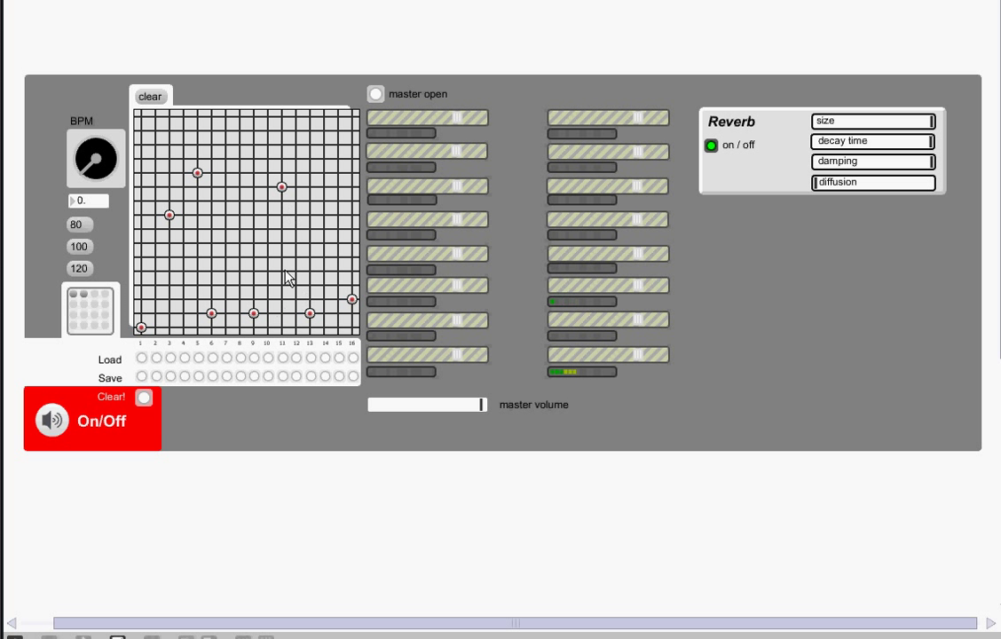
Add two notes in column 14 and one in column 15, and lower the column 13 note to the bottom row
{"action": "left_click", "coordinate": [325, 117]}
{"action": "left_click", "coordinate": [338, 172]}
{"action": "left_click_drag", "start_coordinate": [310, 313], "coordinate": [309, 328]}
{"action": "left_click", "coordinate": [325, 299]}
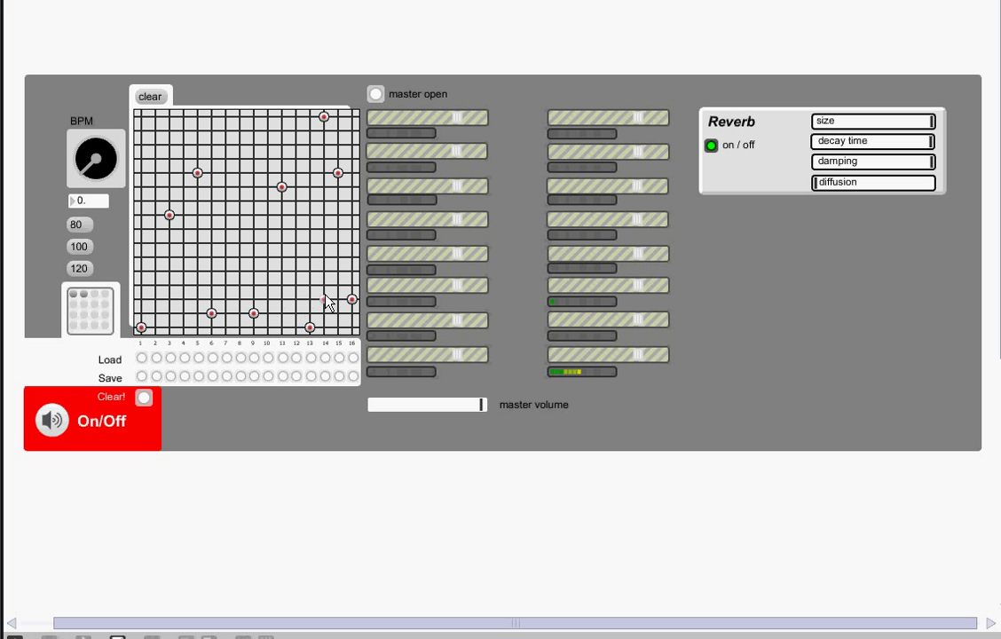
Move the bottom-row note from column 13 to column 12, and remove the upper notes in columns 11, 14 and 15
{"action": "left_click_drag", "start_coordinate": [309, 328], "coordinate": [296, 327]}
{"action": "left_click", "coordinate": [324, 116]}
{"action": "left_click", "coordinate": [281, 186]}
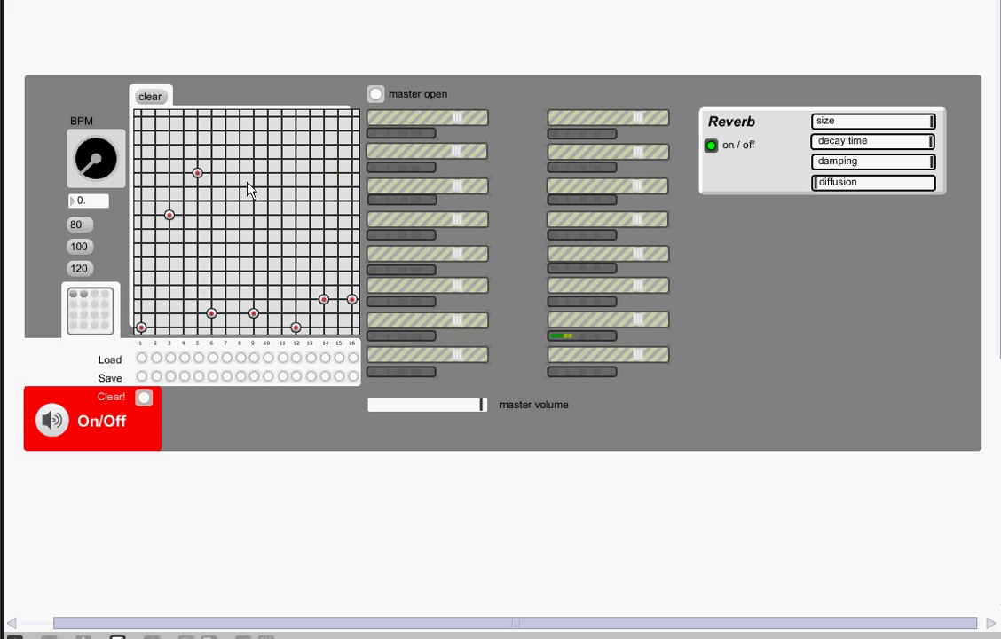
Replace the upper notes in columns 3 and 5 with new notes in columns 3, 12 and 13
{"action": "left_click", "coordinate": [168, 215]}
{"action": "left_click", "coordinate": [169, 159]}
{"action": "left_click", "coordinate": [295, 145]}
{"action": "left_click", "coordinate": [309, 201]}
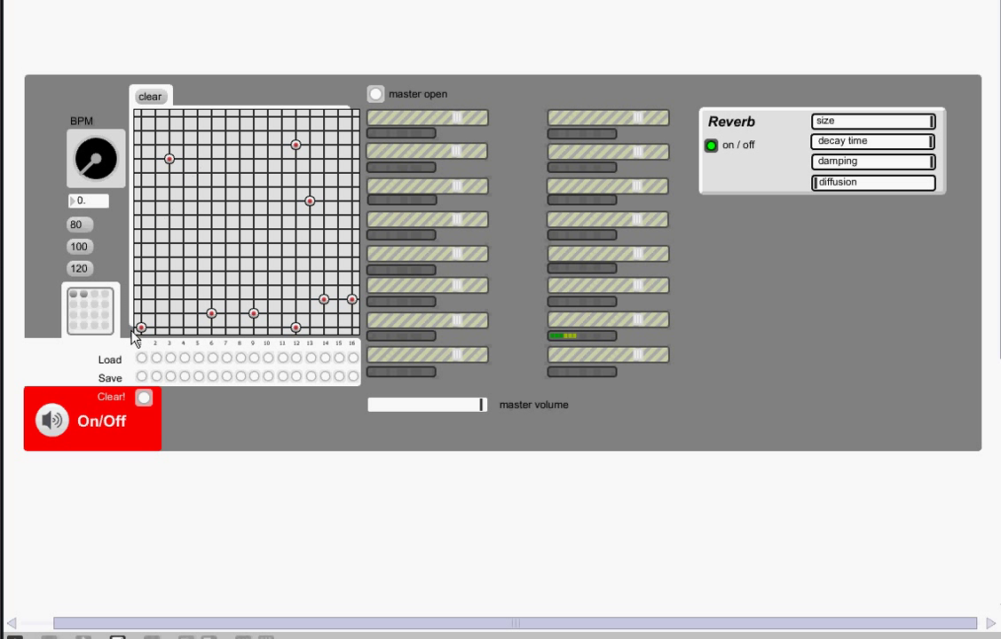
Remove the upper notes in columns 12 and 13, and shift the column 3 note to the seventh row from the top
{"action": "left_click", "coordinate": [295, 145]}
{"action": "left_click", "coordinate": [310, 202]}
{"action": "left_click", "coordinate": [169, 200]}
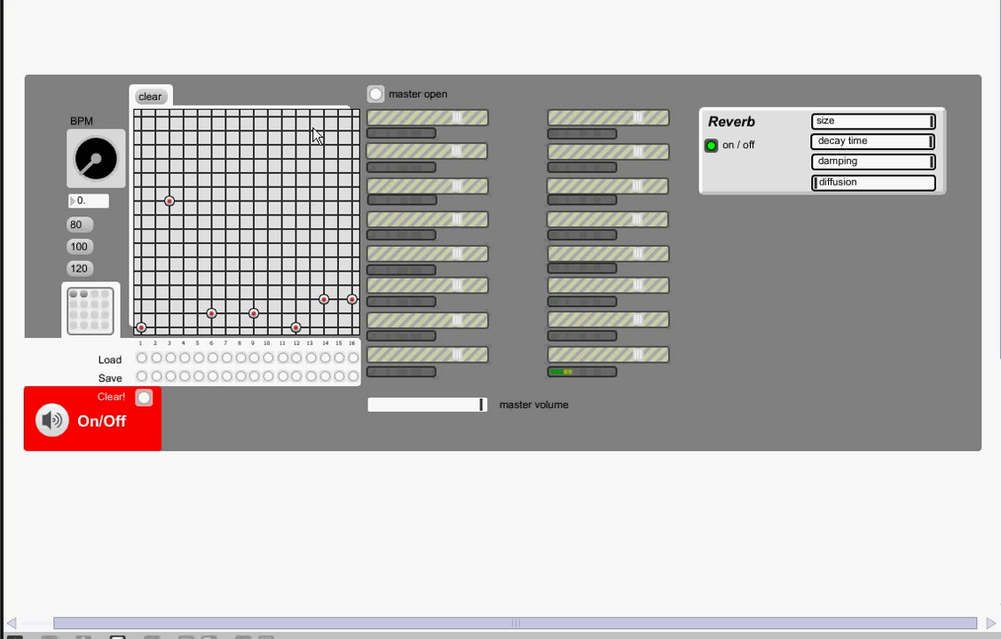
Load saved pattern 1 and add upper-row notes in columns 6, 13 and 15
{"action": "left_click", "coordinate": [142, 358]}
{"action": "left_click", "coordinate": [226, 201]}
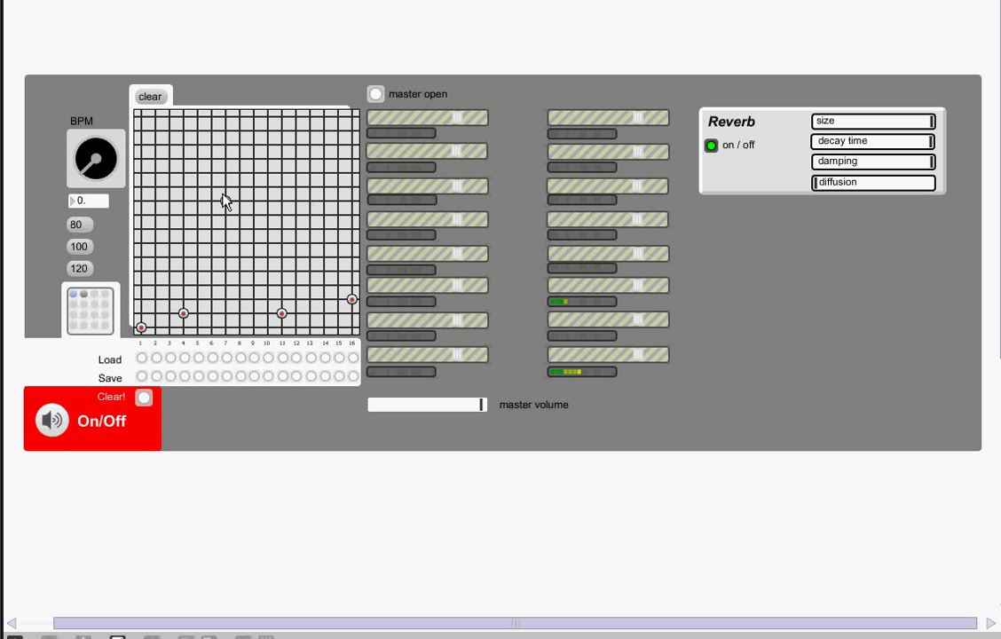
{"action": "left_click", "coordinate": [309, 130]}
{"action": "left_click", "coordinate": [225, 200]}
{"action": "left_click", "coordinate": [211, 116]}
{"action": "left_click", "coordinate": [338, 159]}
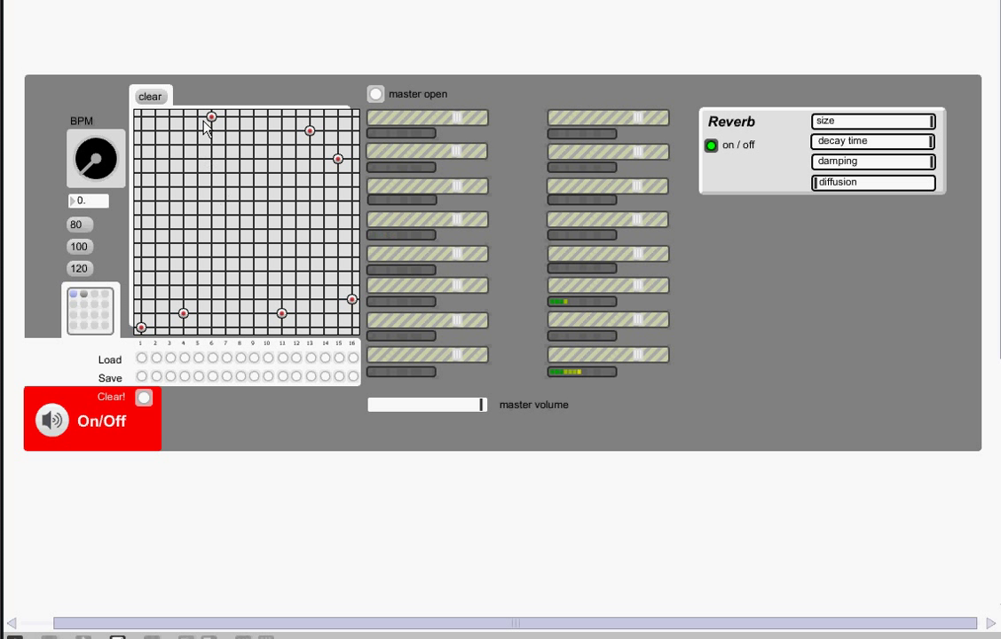
Remove the upper-row notes from columns 6, 13 and 15
{"action": "left_click", "coordinate": [211, 117]}
{"action": "left_click", "coordinate": [309, 131]}
{"action": "left_click", "coordinate": [338, 158]}
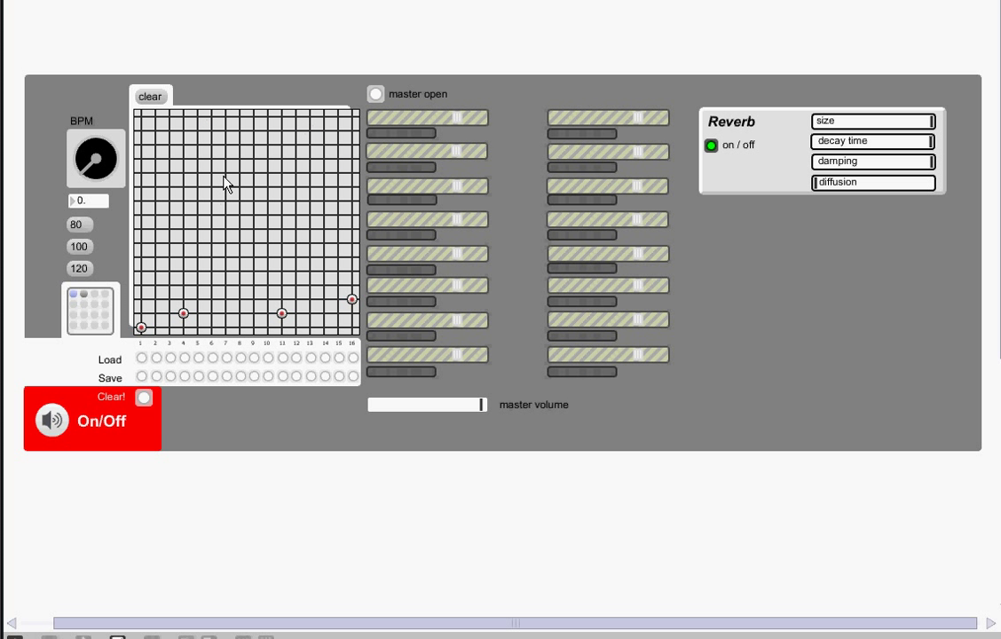
Try upper-row notes in columns 2, 10, 14 and 15, clearing them again
{"action": "left_click", "coordinate": [155, 159]}
{"action": "left_click", "coordinate": [267, 130]}
{"action": "left_click", "coordinate": [324, 131]}
{"action": "left_click", "coordinate": [338, 173]}
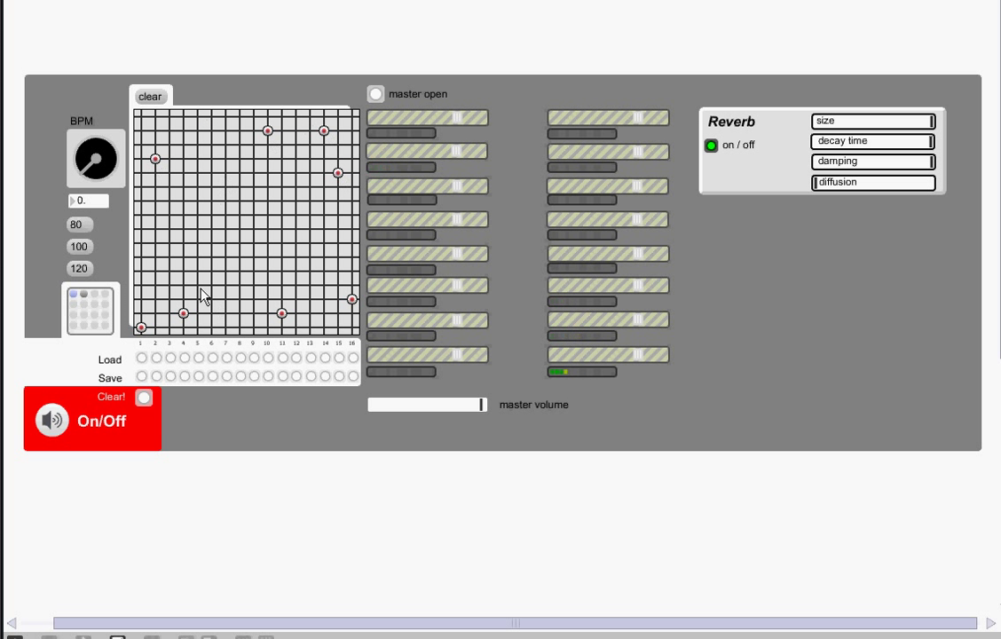
{"action": "left_click", "coordinate": [324, 131]}
{"action": "left_click", "coordinate": [338, 173]}
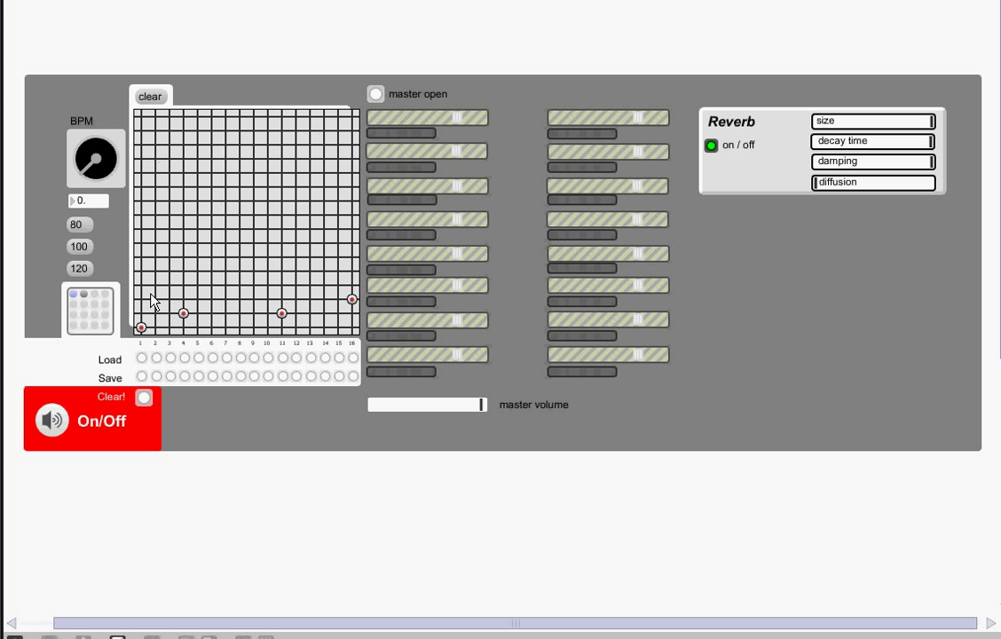
Remove the remaining low notes in columns 16, 4, 1 and 11 to empty the grid
{"action": "left_click", "coordinate": [351, 299]}
{"action": "left_click", "coordinate": [183, 315]}
{"action": "left_click", "coordinate": [139, 329]}
{"action": "left_click", "coordinate": [281, 314]}
Place a single note in column 12, tenth row from the top, and lower the master volume to about 85 percent
{"action": "left_click", "coordinate": [297, 272]}
{"action": "left_click", "coordinate": [296, 271]}
{"action": "left_click", "coordinate": [296, 244]}
{"action": "left_click_drag", "start_coordinate": [480, 405], "coordinate": [468, 404]}
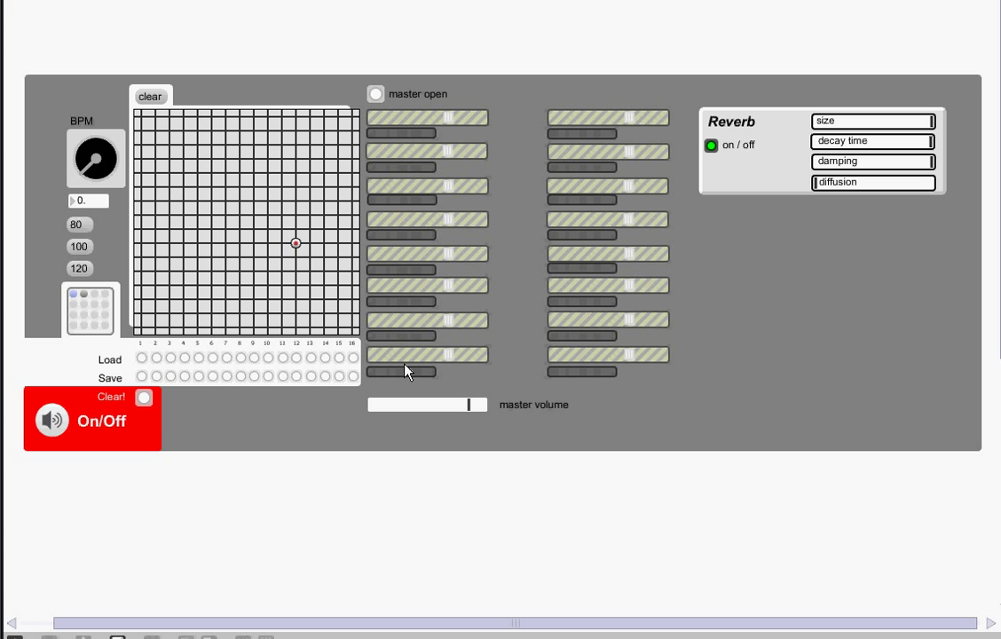
Try single notes in columns 12 and 16, clear the grid, and lower the master volume to zero
{"action": "left_click", "coordinate": [295, 216]}
{"action": "left_click_drag", "start_coordinate": [465, 406], "coordinate": [414, 408]}
{"action": "left_click", "coordinate": [295, 215]}
{"action": "left_click", "coordinate": [351, 201]}
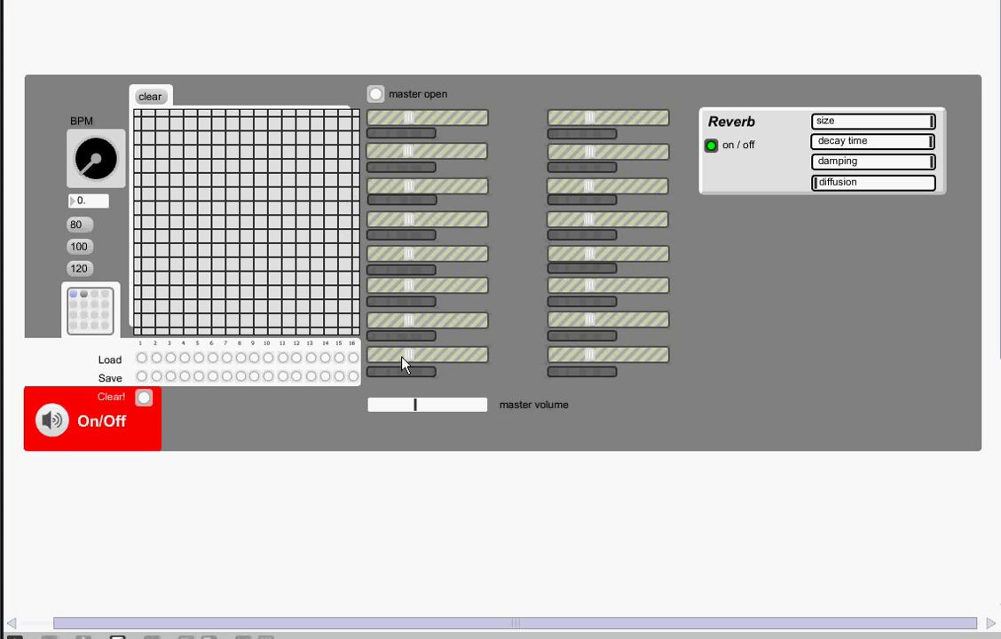
{"action": "left_click_drag", "start_coordinate": [417, 404], "coordinate": [361, 404]}
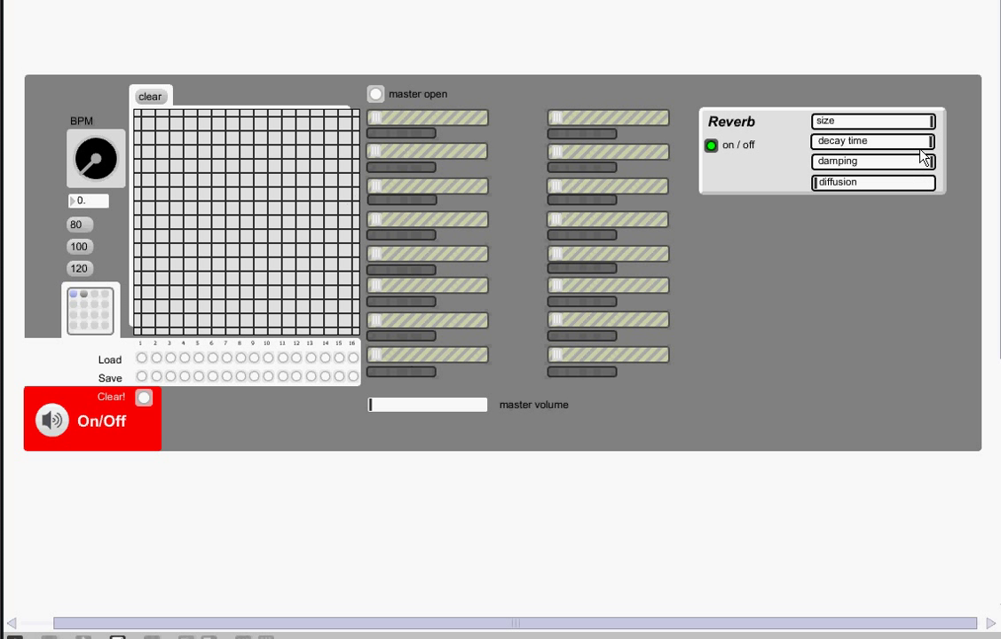
Reset the reverb damping to minimum and raise the master volume to about 95 percent
{"action": "left_click_drag", "start_coordinate": [924, 163], "coordinate": [654, 319]}
{"action": "left_click_drag", "start_coordinate": [479, 405], "coordinate": [490, 413]}
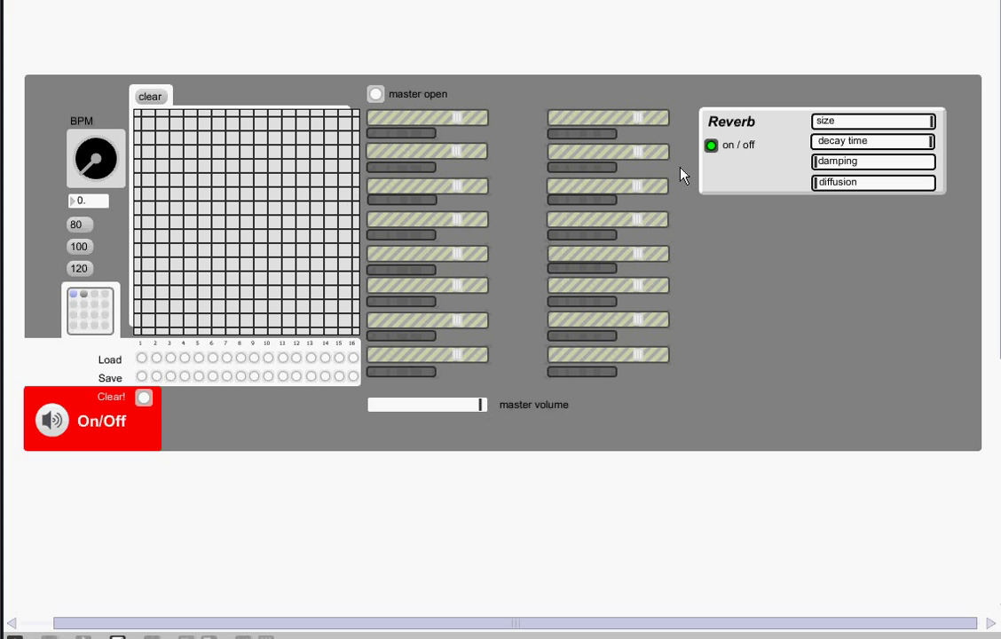
Turn off the audio and switch the patch from presentation view to the editable patching view
{"action": "left_click", "coordinate": [46, 426]}
{"action": "key", "text": "ctrl+alt+e"}
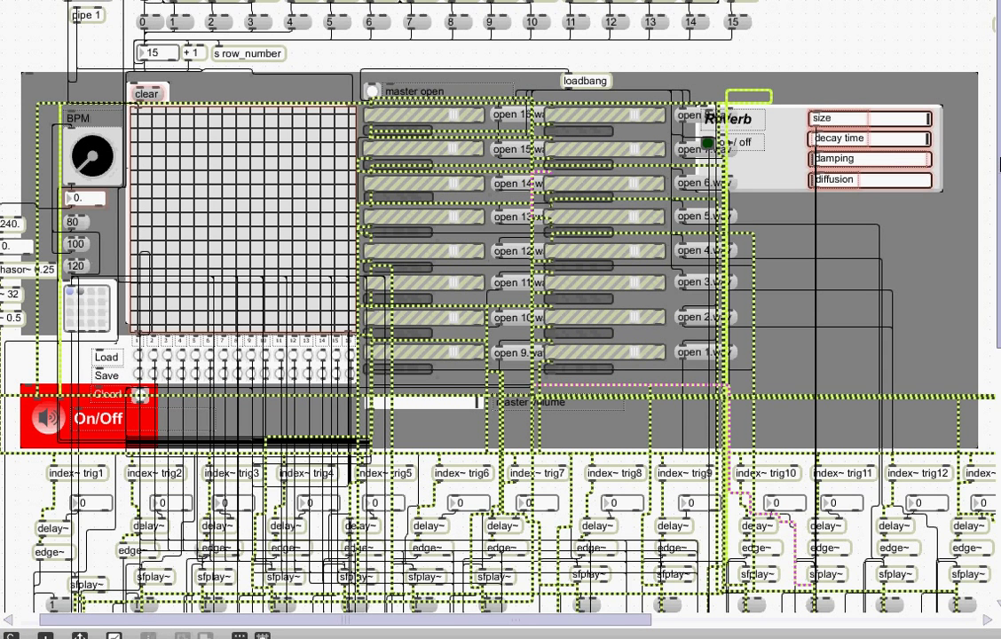
Examine the trigger and sfplay~ chains, the load and save messages, and the reverb section of the patch
{"action": "scroll", "coordinate": [997, 164], "scroll_direction": "down", "scroll_amount": 2}
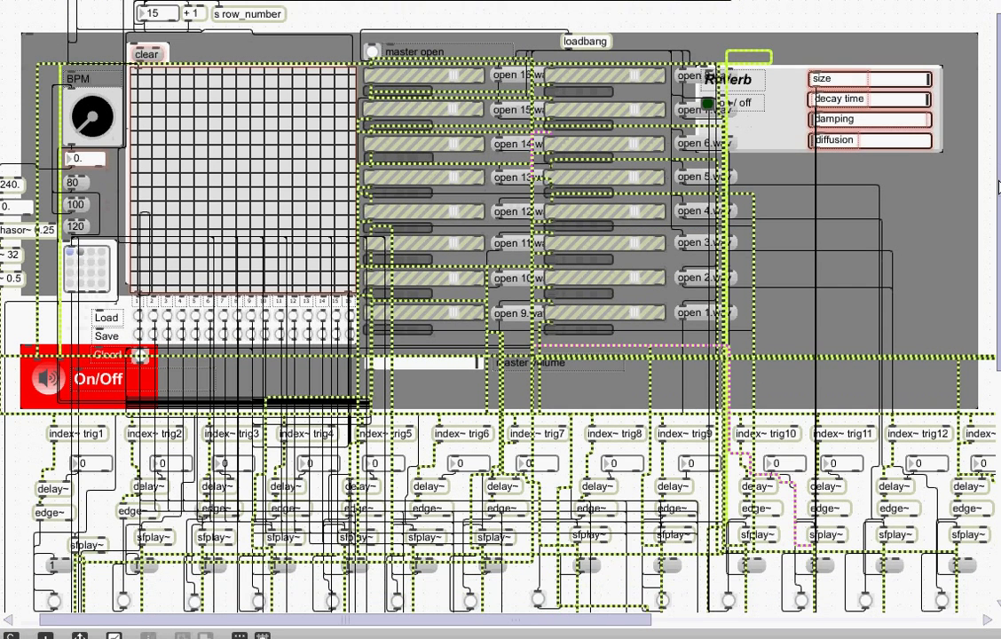
{"action": "scroll", "coordinate": [997, 186], "scroll_direction": "down", "scroll_amount": 2}
{"action": "scroll", "coordinate": [997, 186], "scroll_direction": "down", "scroll_amount": 3}
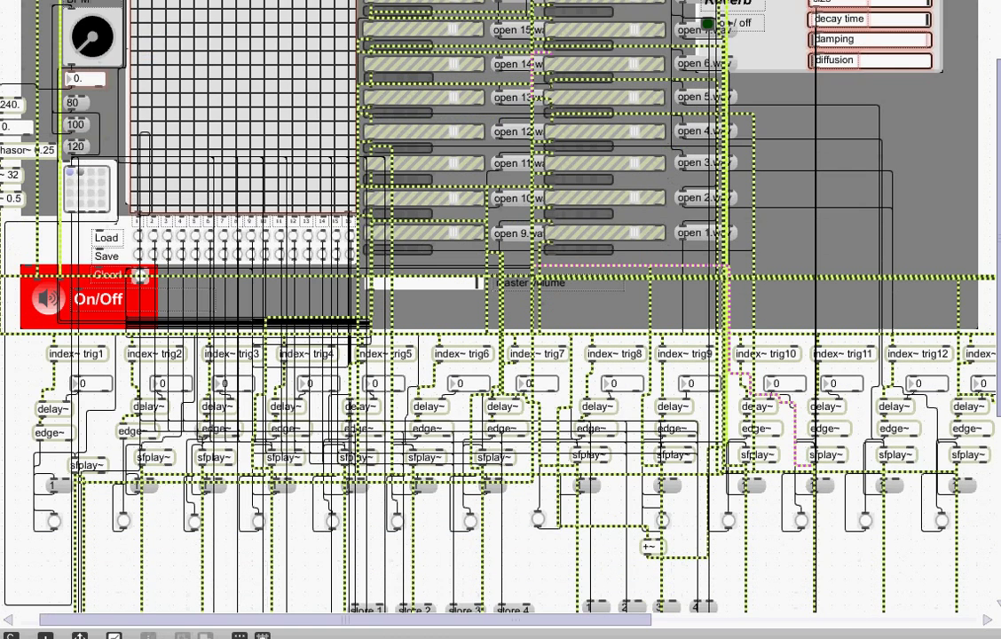
{"action": "scroll", "coordinate": [997, 186], "scroll_direction": "down", "scroll_amount": 3}
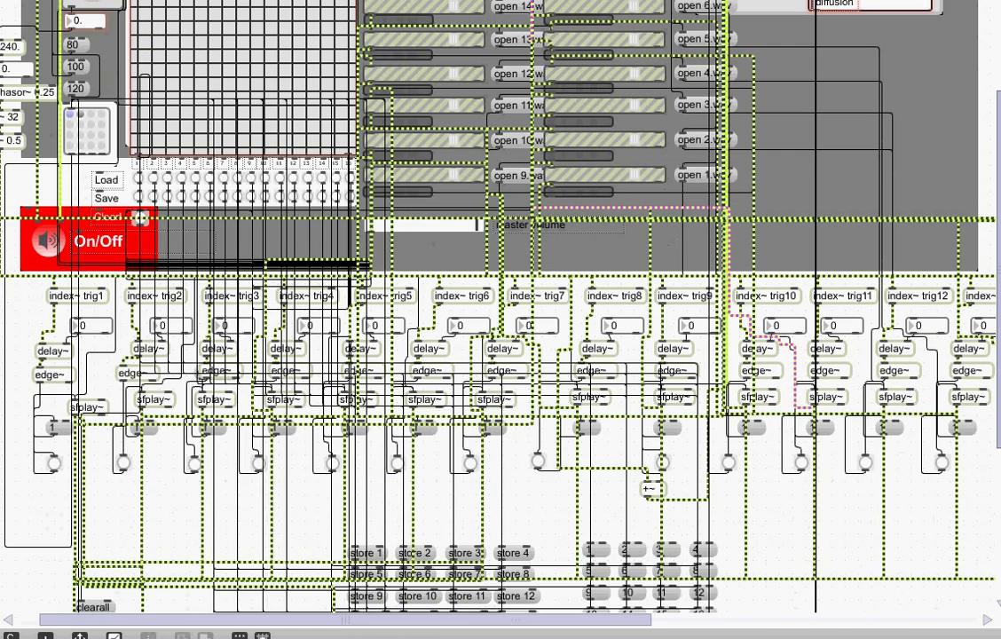
{"action": "scroll", "coordinate": [997, 186], "scroll_direction": "down", "scroll_amount": 3}
{"action": "scroll", "coordinate": [997, 186], "scroll_direction": "down", "scroll_amount": 3}
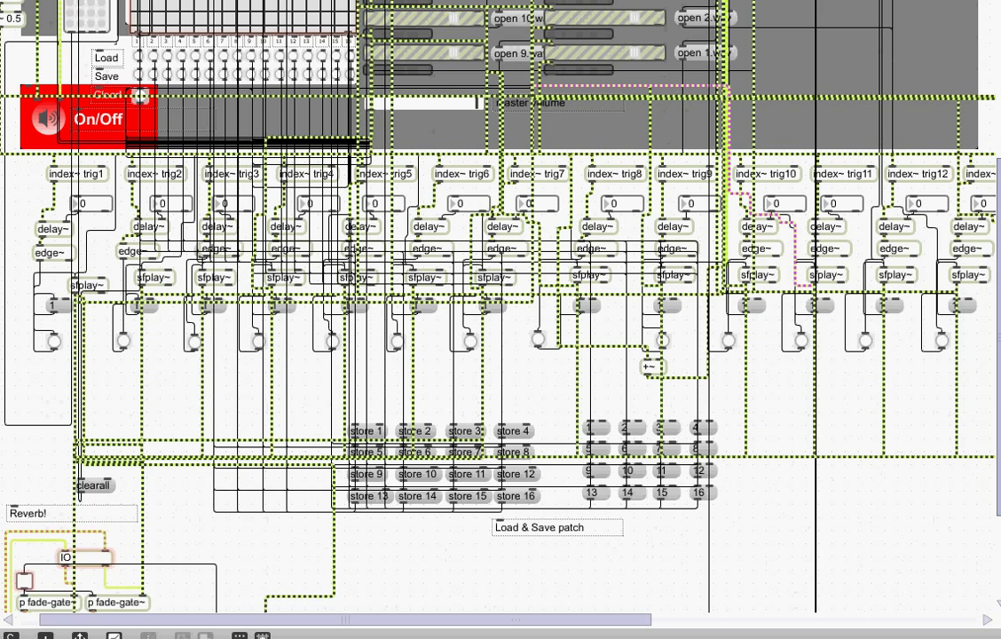
{"action": "scroll", "coordinate": [997, 187], "scroll_direction": "down", "scroll_amount": 3}
{"action": "scroll", "coordinate": [997, 186], "scroll_direction": "down", "scroll_amount": 3}
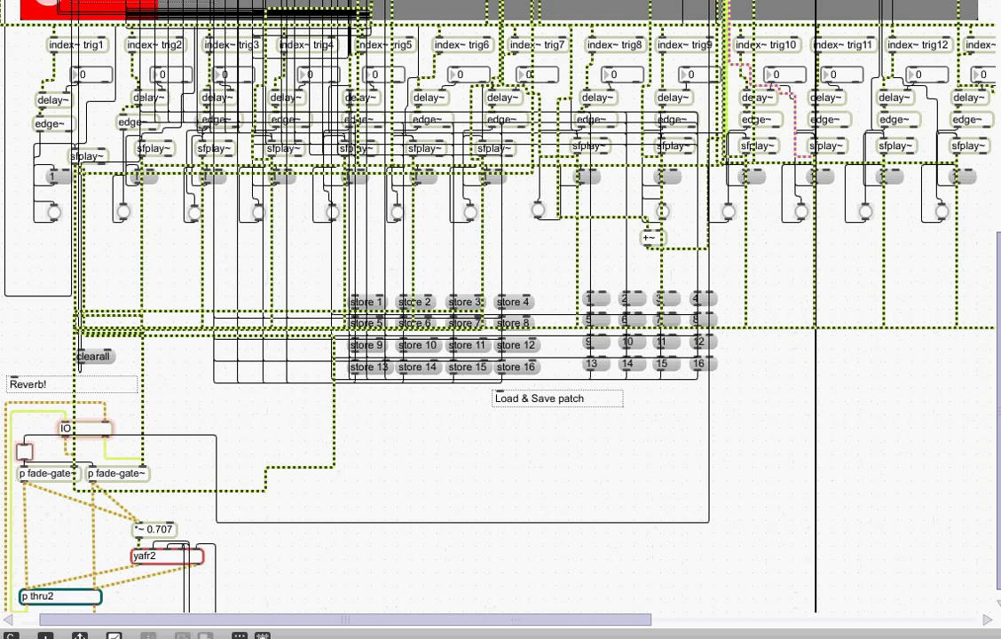
{"action": "scroll", "coordinate": [997, 187], "scroll_direction": "down", "scroll_amount": 1}
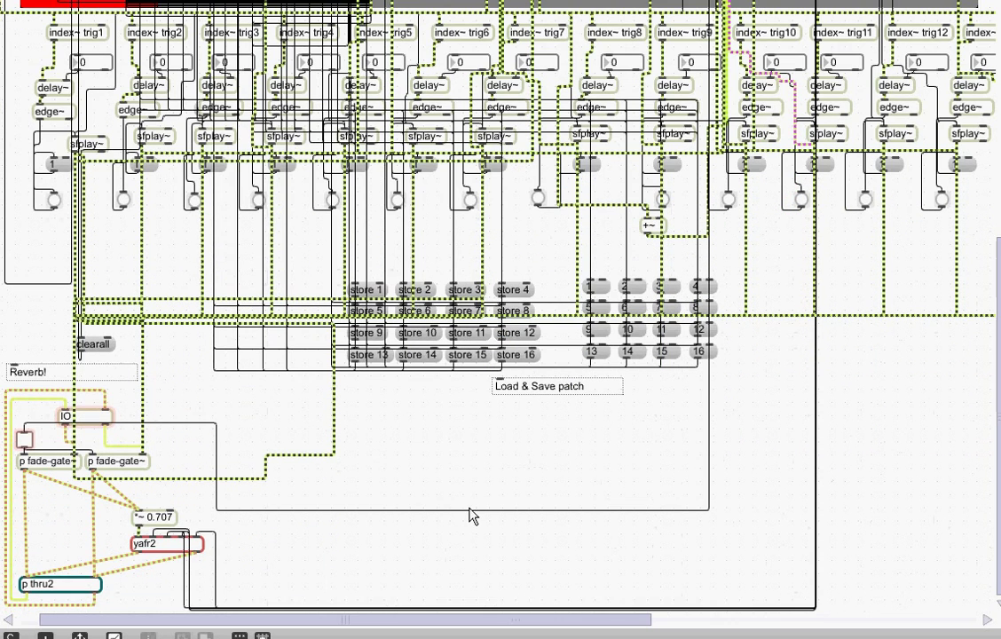
Examine the remaining trigger chains up to trig16 and the buffer~ waveform section, returning to the main interface
{"action": "scroll", "coordinate": [266, 631], "scroll_direction": "right", "scroll_amount": 1}
{"action": "scroll", "coordinate": [277, 631], "scroll_direction": "right", "scroll_amount": 2}
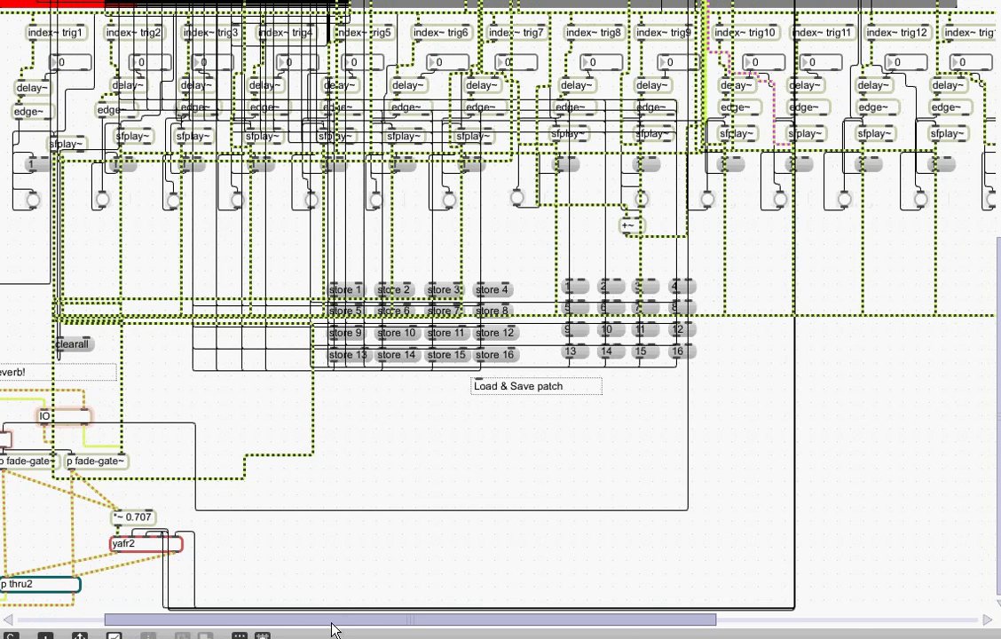
{"action": "scroll", "coordinate": [343, 630], "scroll_direction": "right", "scroll_amount": 3}
{"action": "left_click_drag", "start_coordinate": [351, 624], "coordinate": [827, 563]}
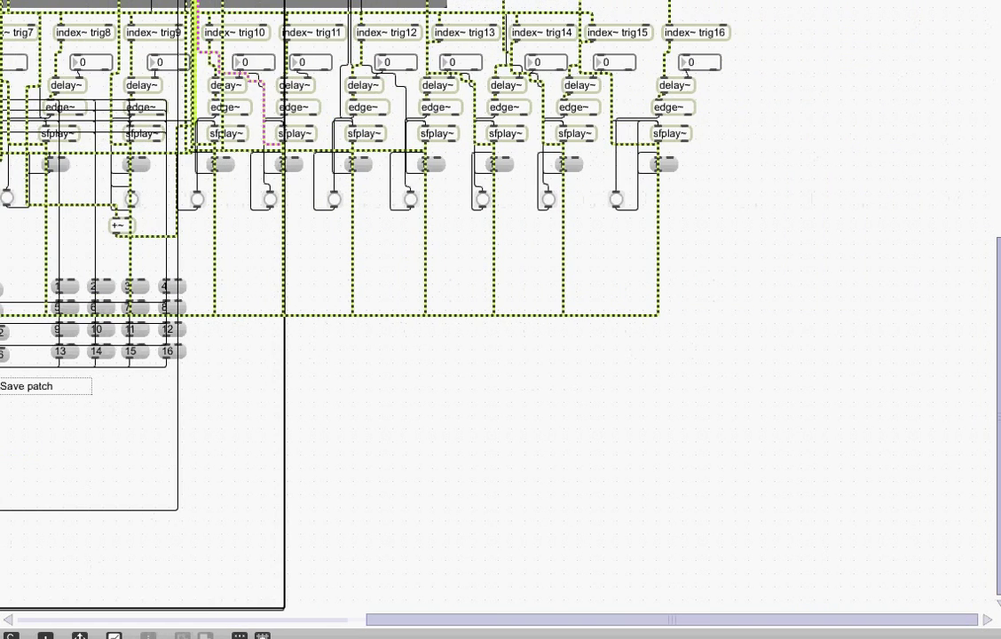
{"action": "scroll", "coordinate": [497, 319], "scroll_direction": "up", "scroll_amount": 3}
{"action": "scroll", "coordinate": [497, 319], "scroll_direction": "up", "scroll_amount": 8}
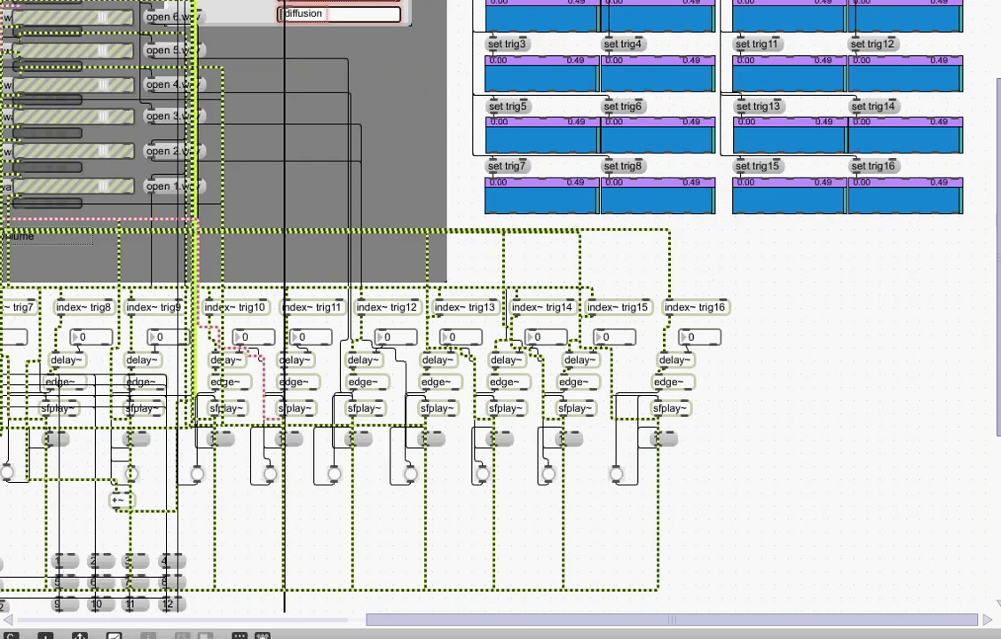
{"action": "scroll", "coordinate": [971, 192], "scroll_direction": "up", "scroll_amount": 1}
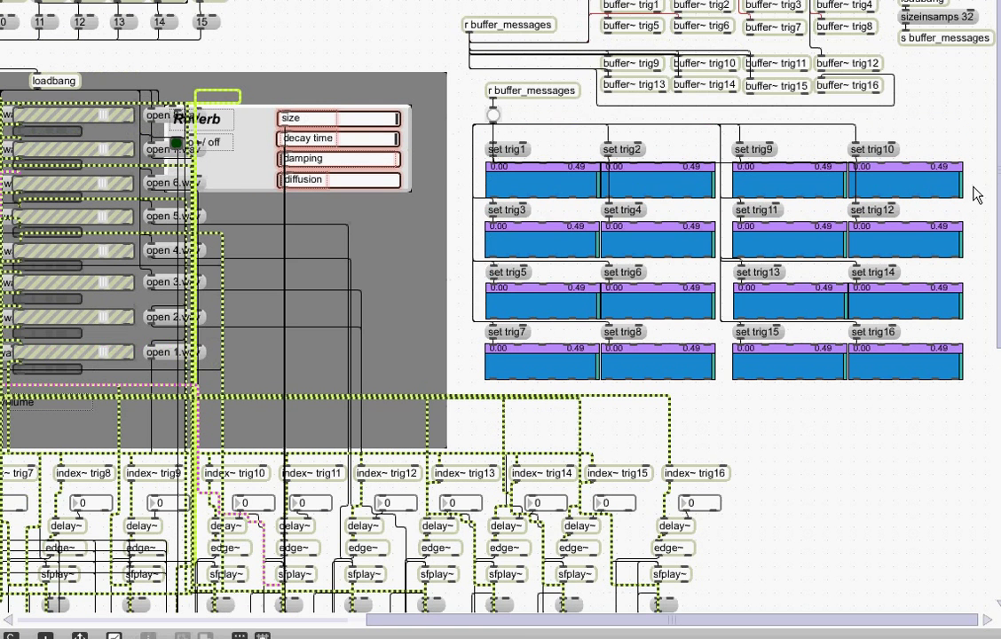
{"action": "left_click_drag", "start_coordinate": [461, 623], "coordinate": [184, 621]}
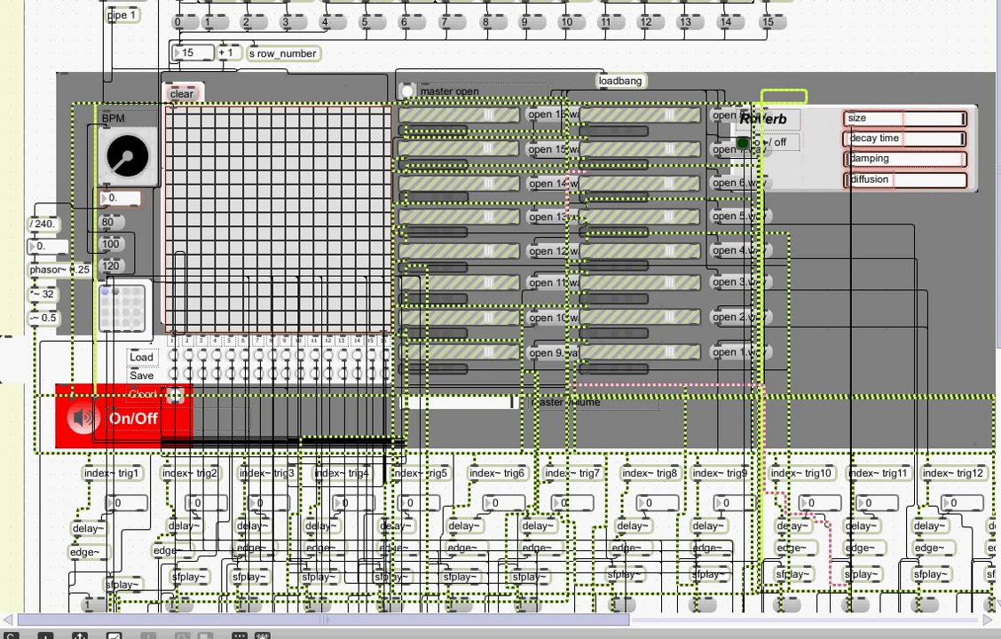
{"action": "right_click", "coordinate": [710, 552]}
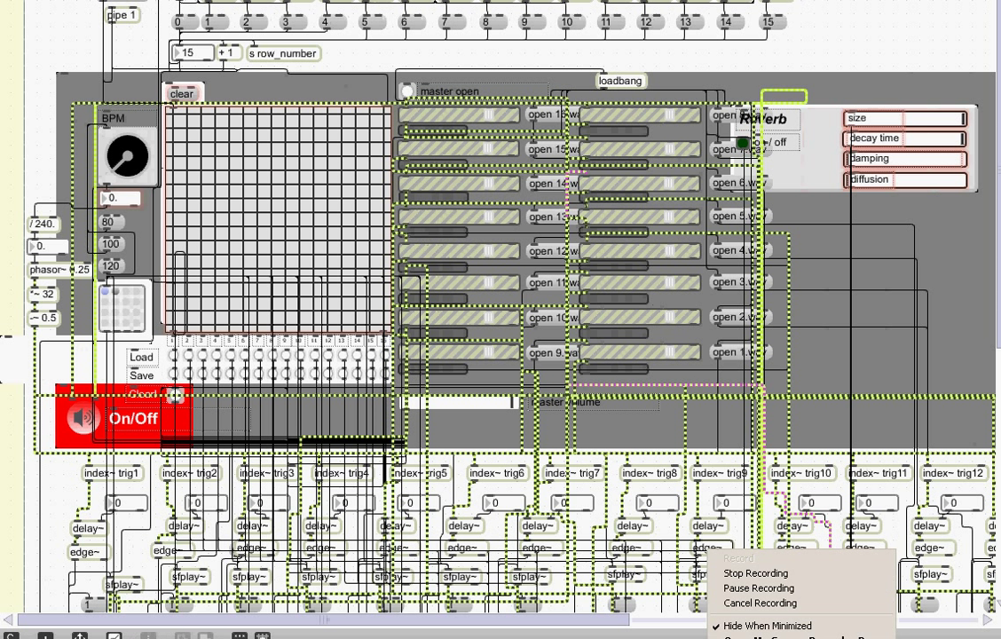